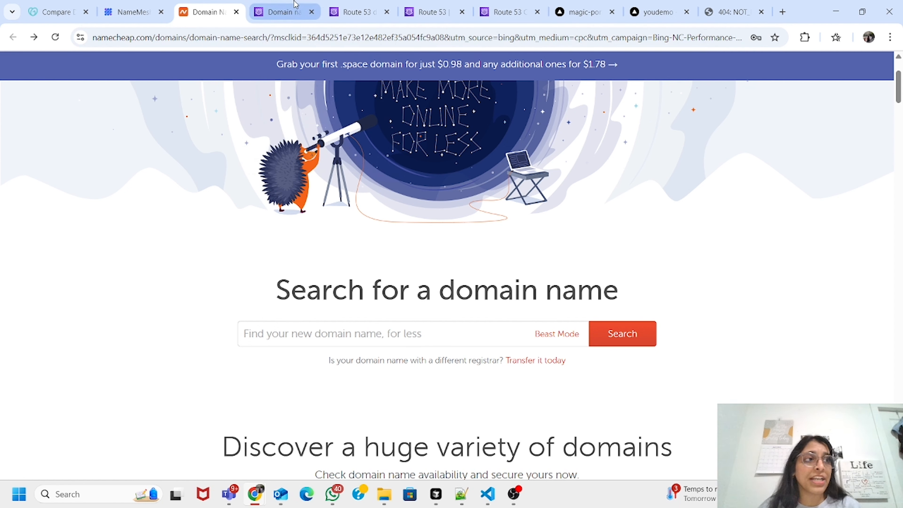
Step: Open domain registration in Route 53 and check the availability of meghanademo
click(272, 4)
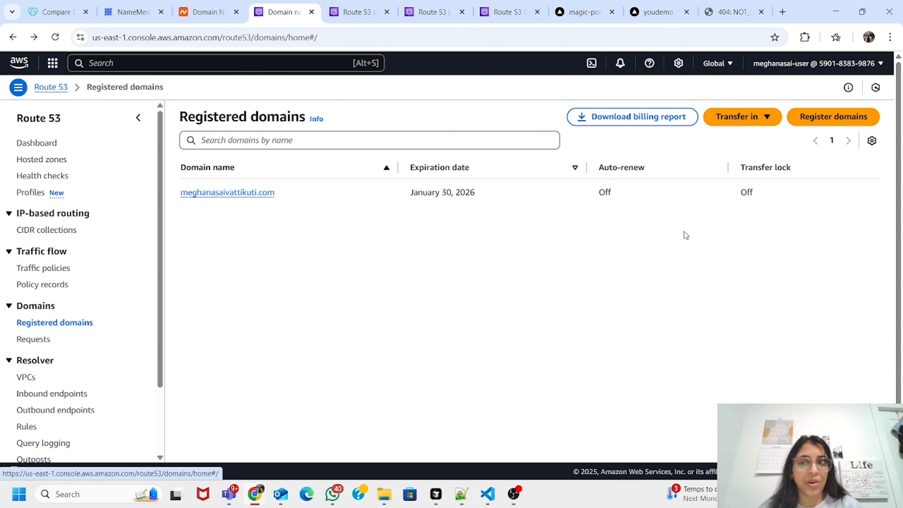
click(817, 117)
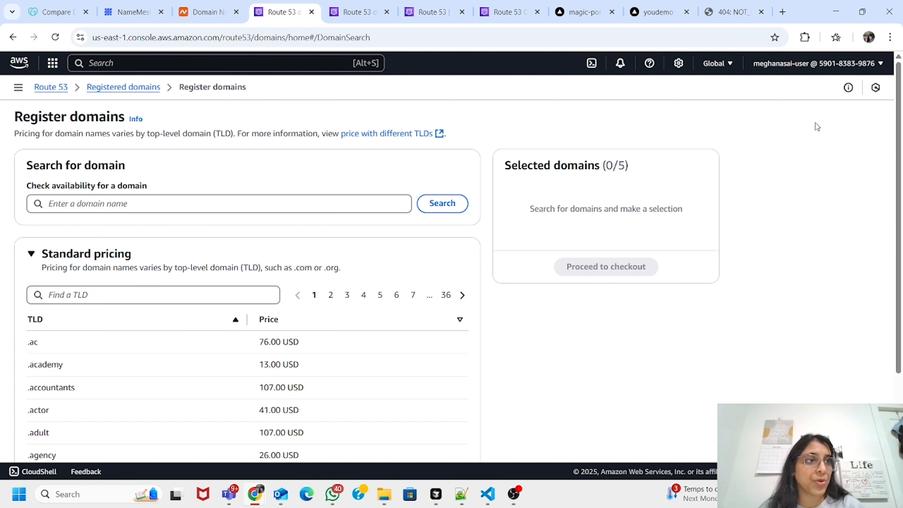
click(277, 205)
text(meghanademo)
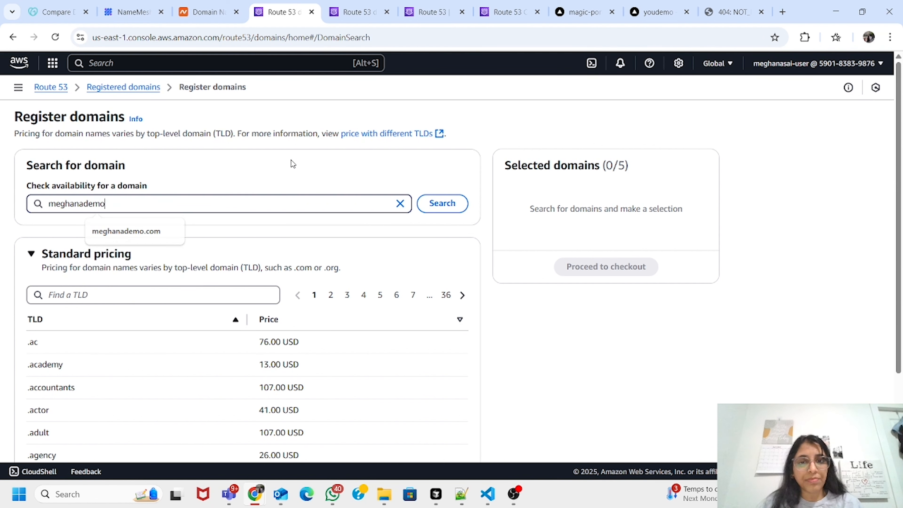
key(Return)
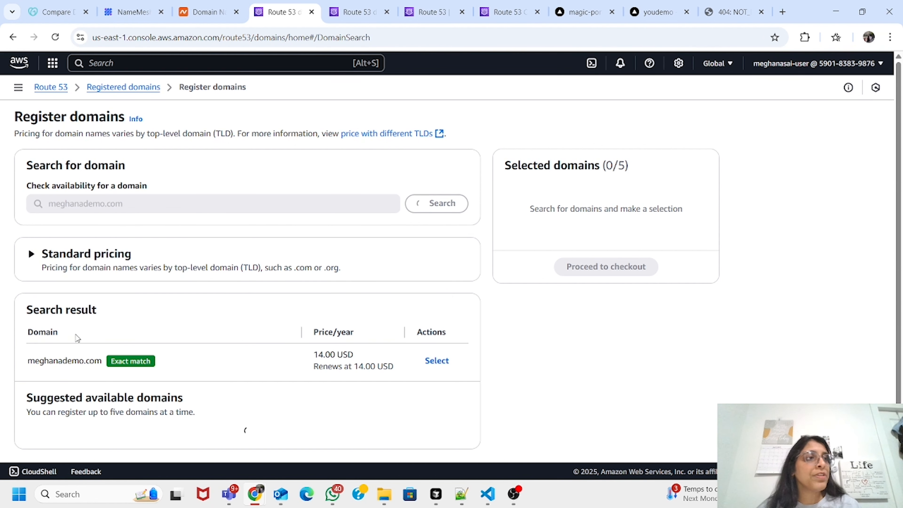
Step: Review the exact match and the suggested available domains with their yearly prices, including the .org and .net alternatives
scroll(99, 343, down, 3)
triple_click(129, 245)
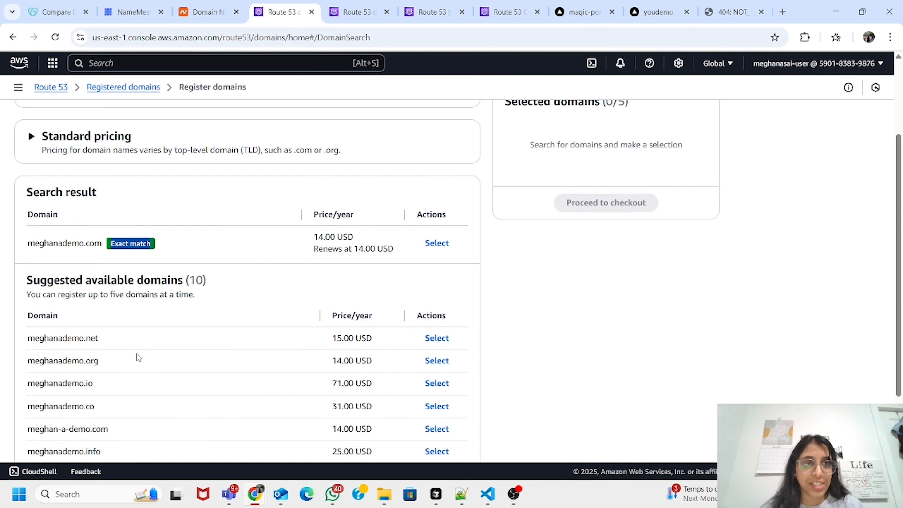
scroll(81, 350, down, 3)
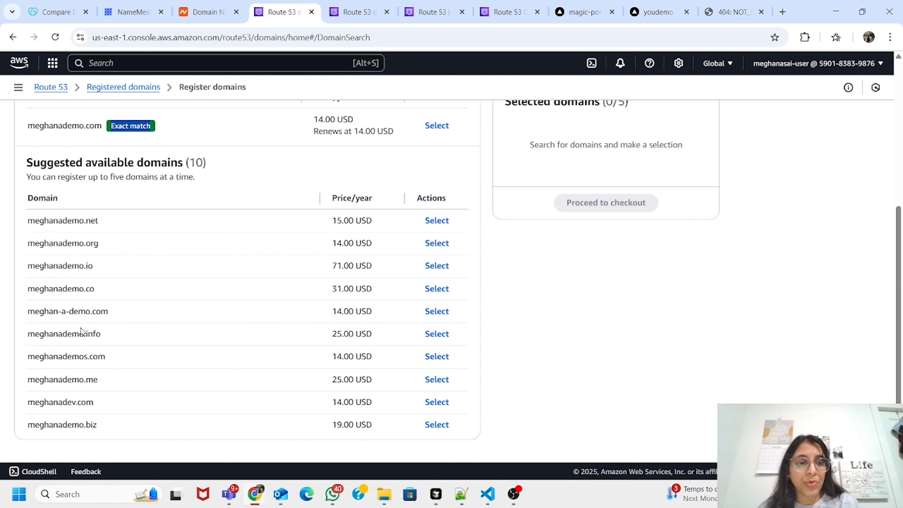
triple_click(98, 243)
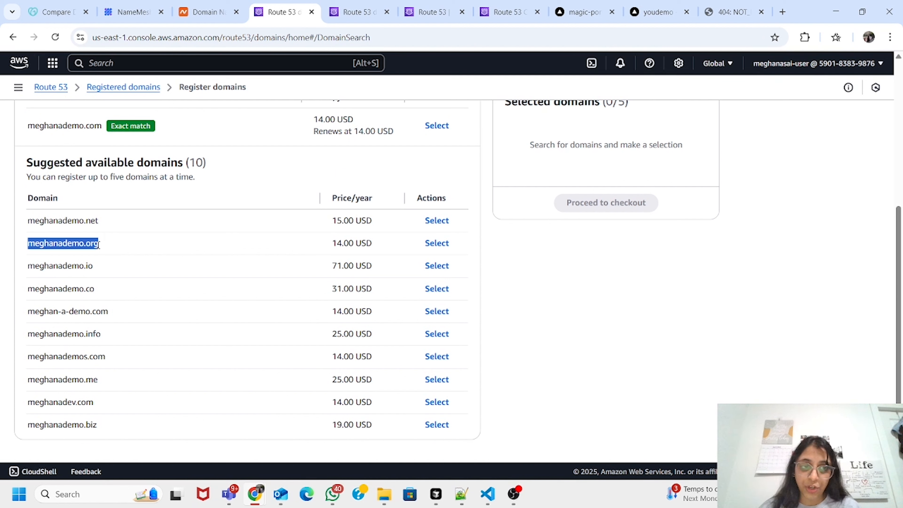
triple_click(95, 221)
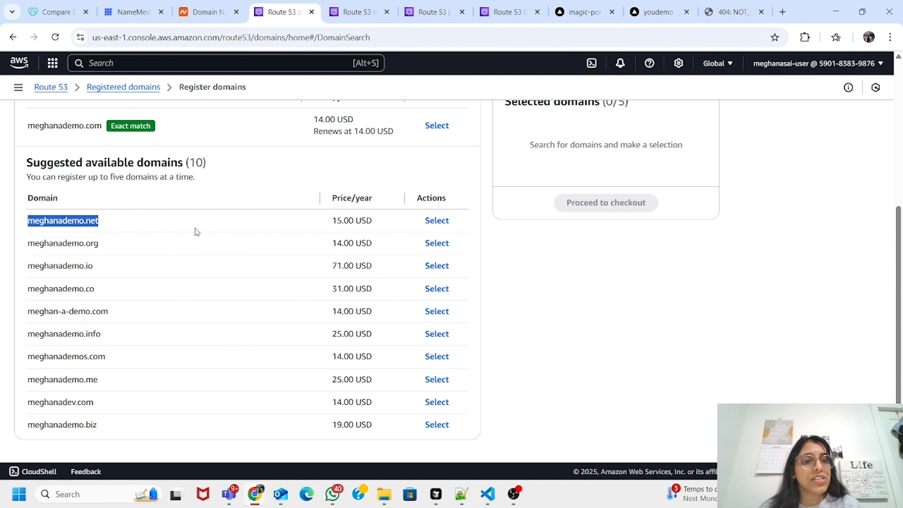
Step: Select the exact-match domain meghanademo.com for registration and proceed to checkout
scroll(205, 232, up, 5)
click(431, 302)
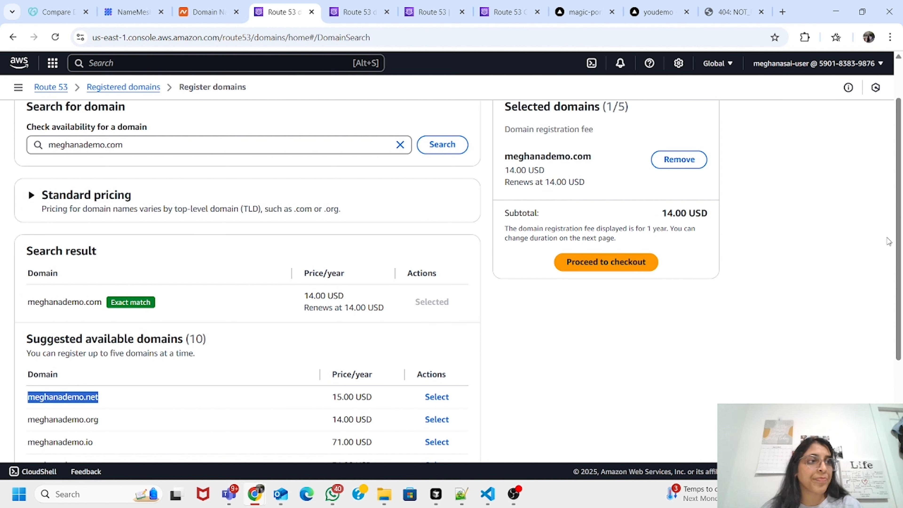
click(609, 262)
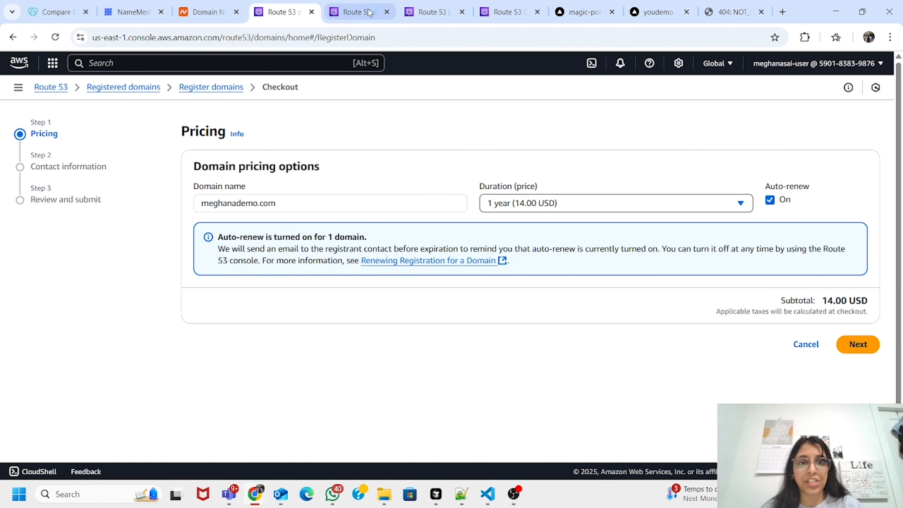
Step: Examine the checkout's contact information form, covering registrant details, address, admin, tech and billing contacts, and privacy protection
click(368, 10)
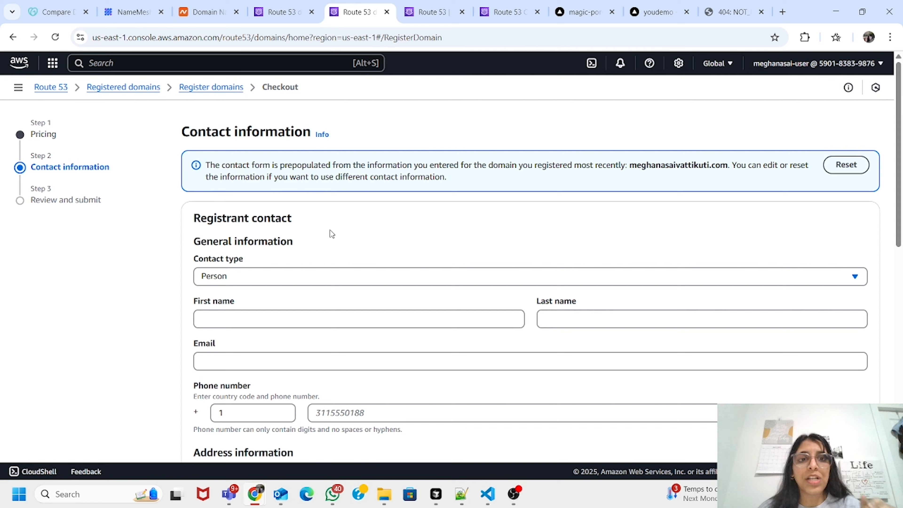
scroll(330, 246, down, 2)
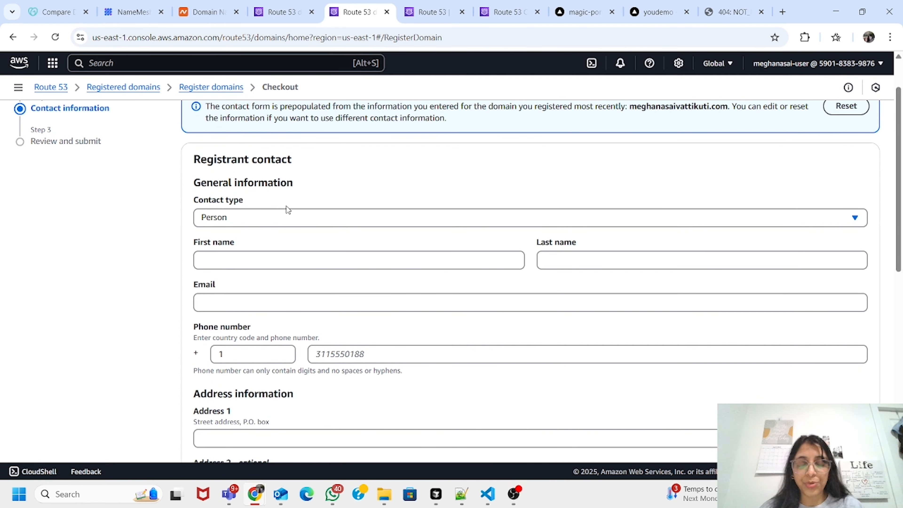
scroll(289, 211, down, 5)
scroll(288, 211, up, 5)
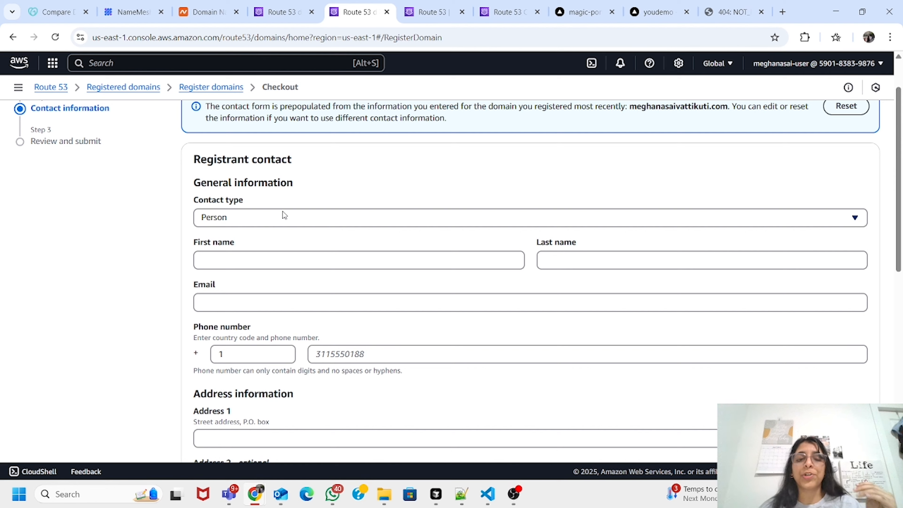
scroll(283, 214, down, 2)
scroll(279, 218, down, 5)
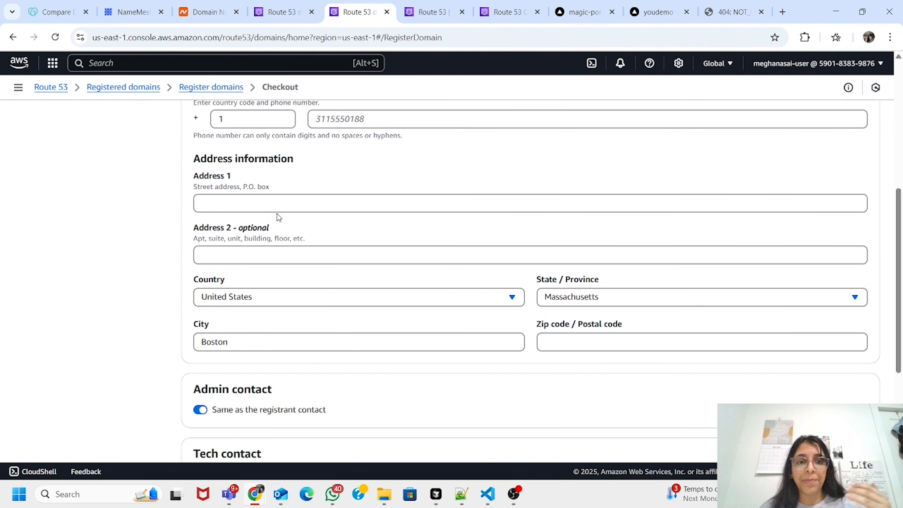
scroll(277, 216, down, 6)
scroll(277, 221, up, 3)
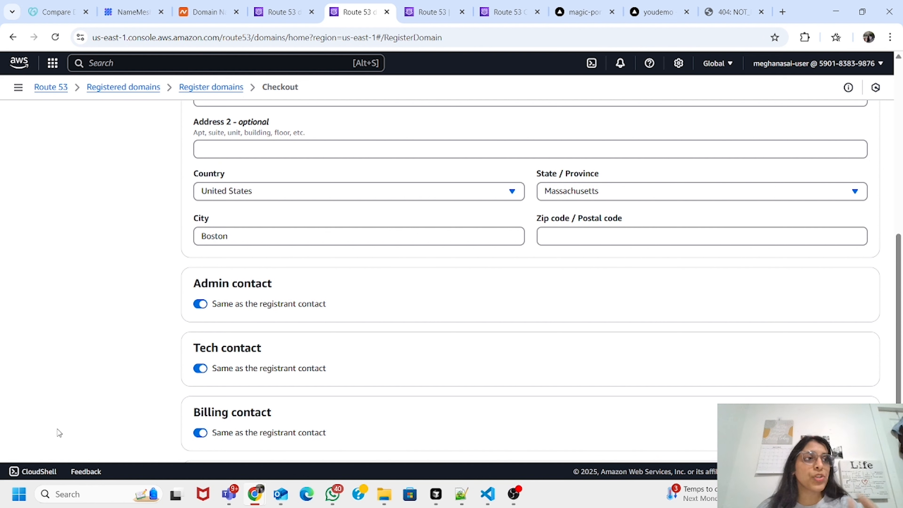
scroll(173, 356, down, 1)
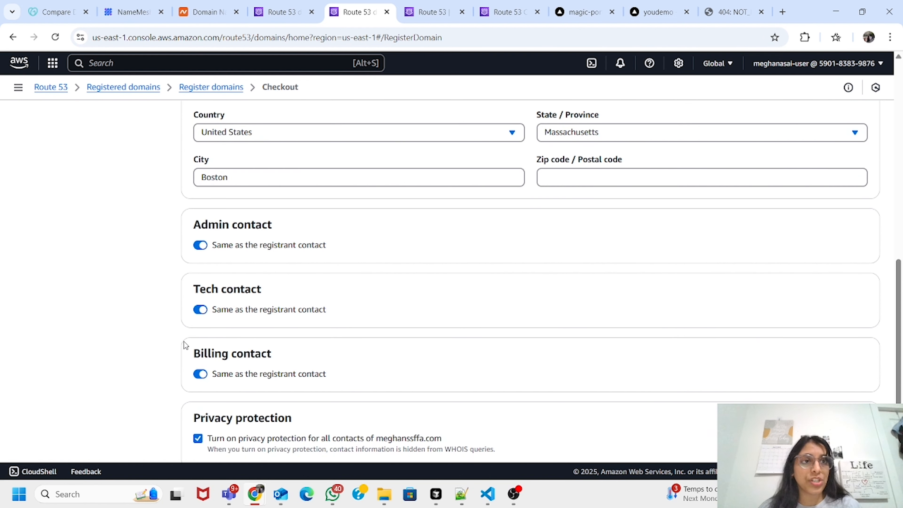
scroll(352, 328, down, 1)
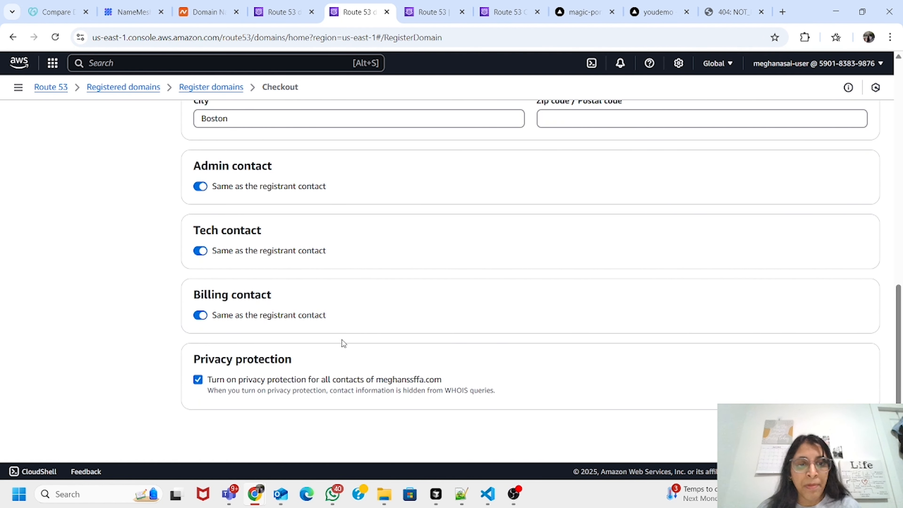
drag(292, 359, 193, 360)
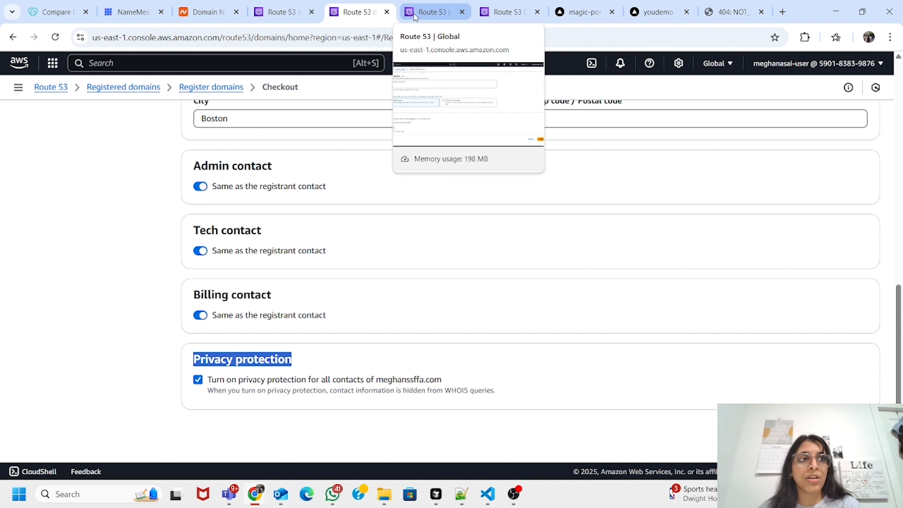
Step: Examine the hosted zone creation form, including domain name, description, public or private type, and tags
click(403, 6)
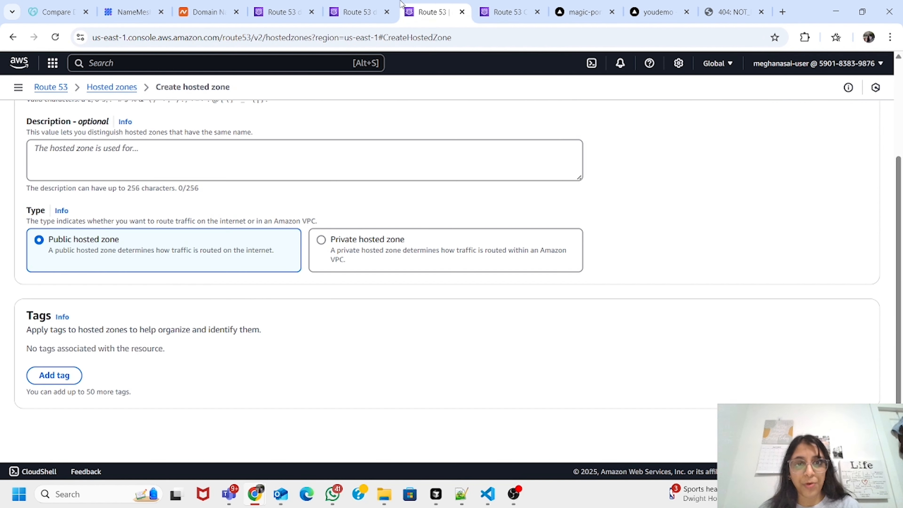
scroll(397, 184, up, 3)
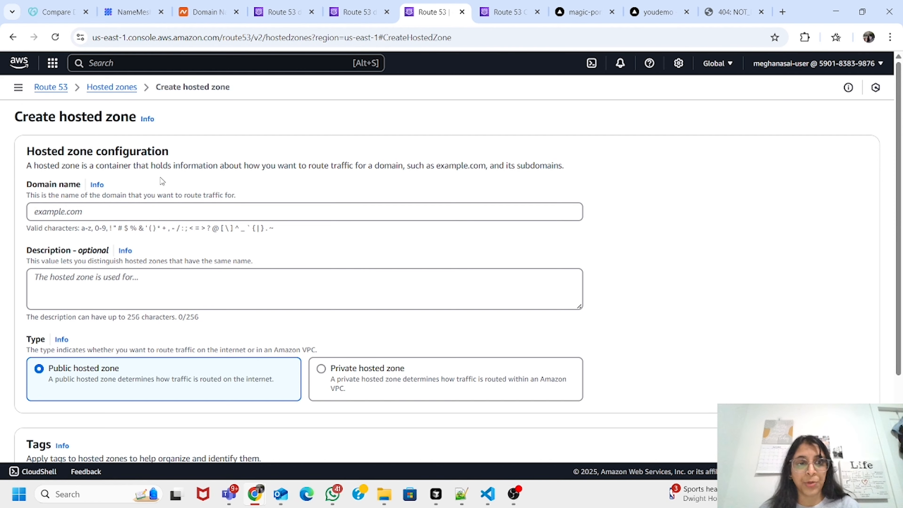
scroll(163, 182, down, 3)
scroll(213, 237, up, 1)
Step: Start a new record in the registered domain's hosted zone and review its domain name and available record types
click(507, 7)
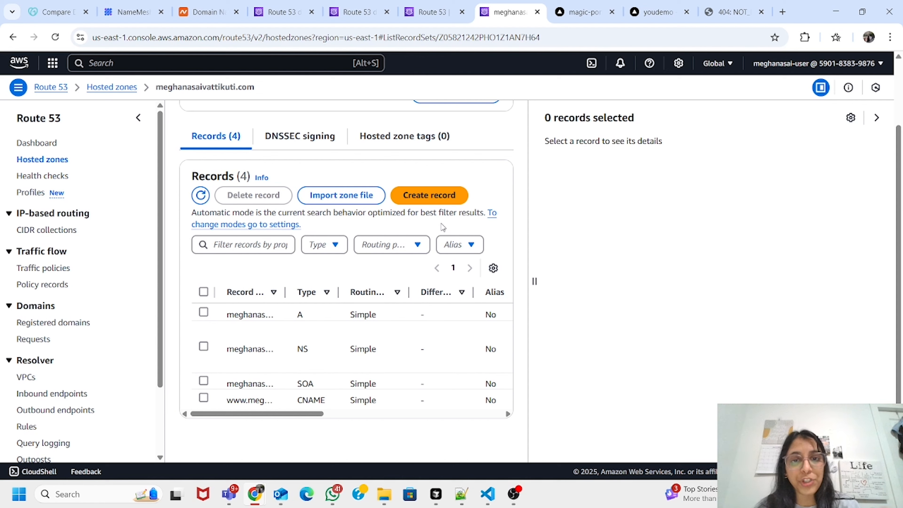
click(429, 195)
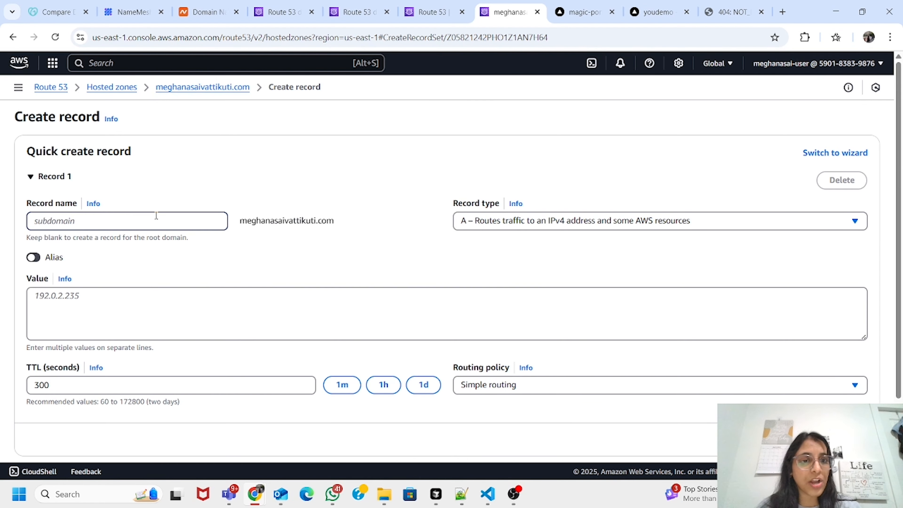
click(279, 221)
double_click(279, 220)
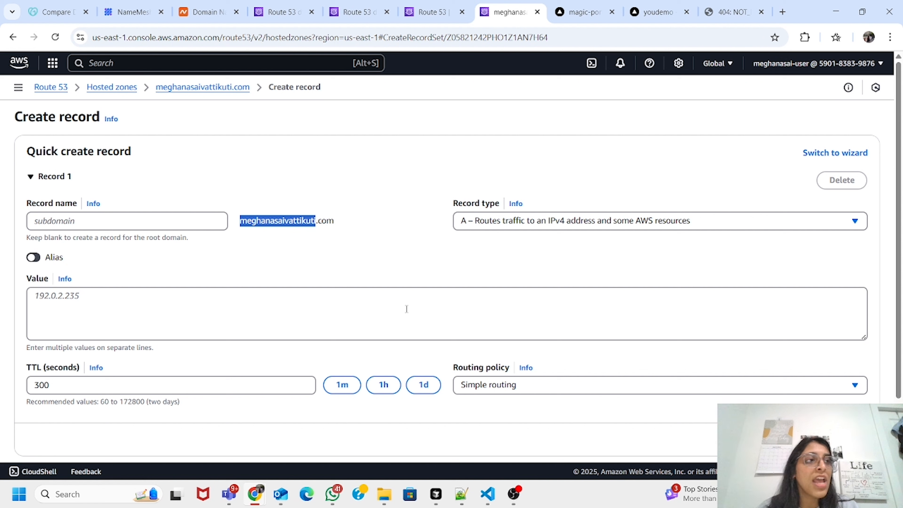
click(651, 237)
click(653, 225)
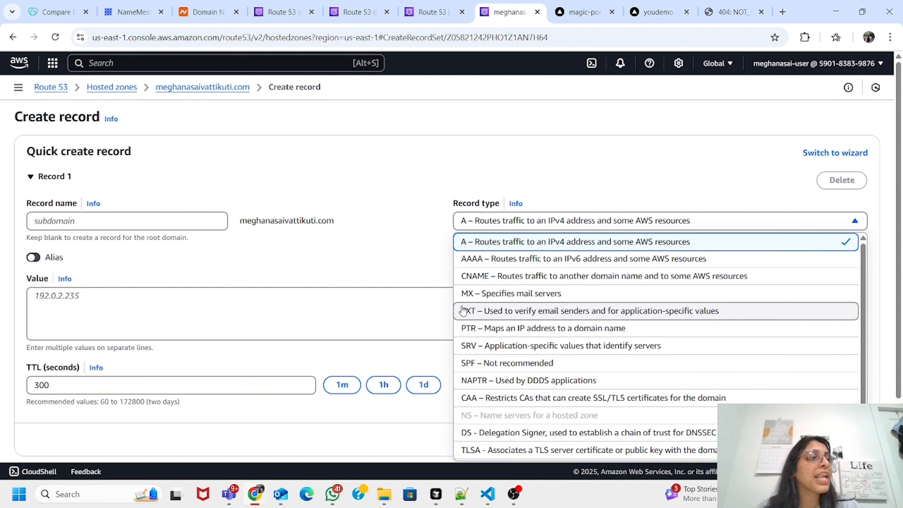
Step: Set the new record's value to cname.vercel-dns.com and check its TTL field
click(199, 312)
text(cname.vercel-dns.com)
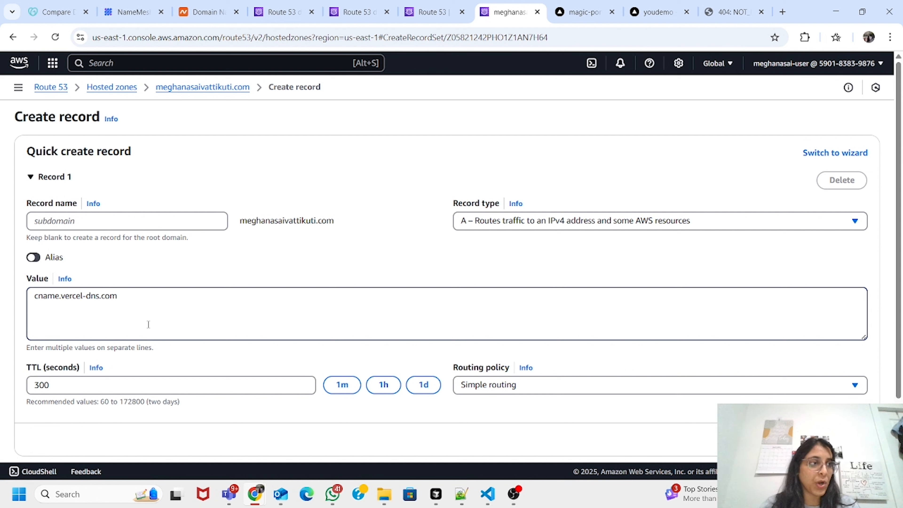
click(82, 383)
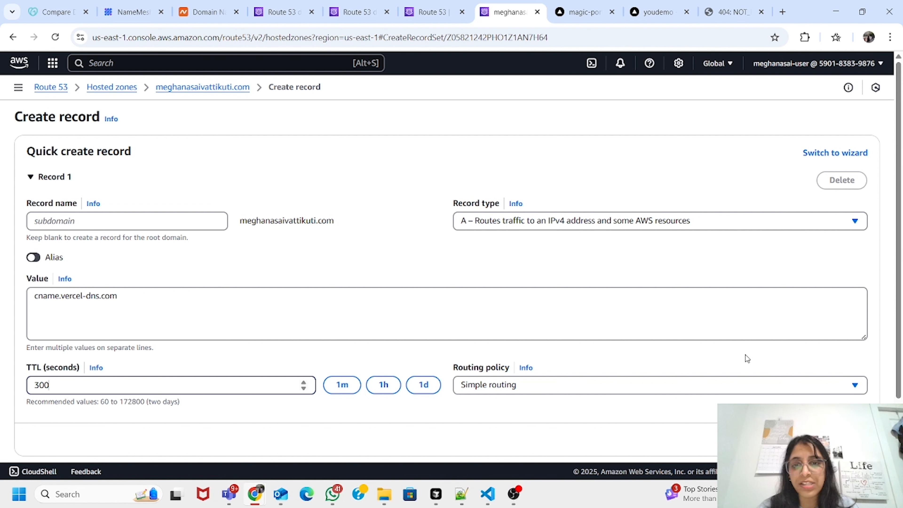
scroll(744, 359, down, 2)
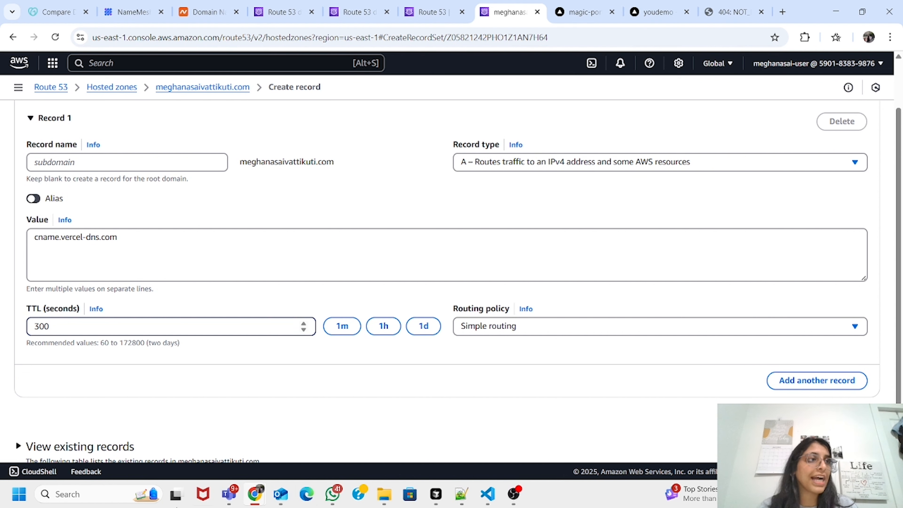
Step: Switch to Vercel, examine the options for adding a domain to the youdemo project, and cancel without adding one
click(584, 5)
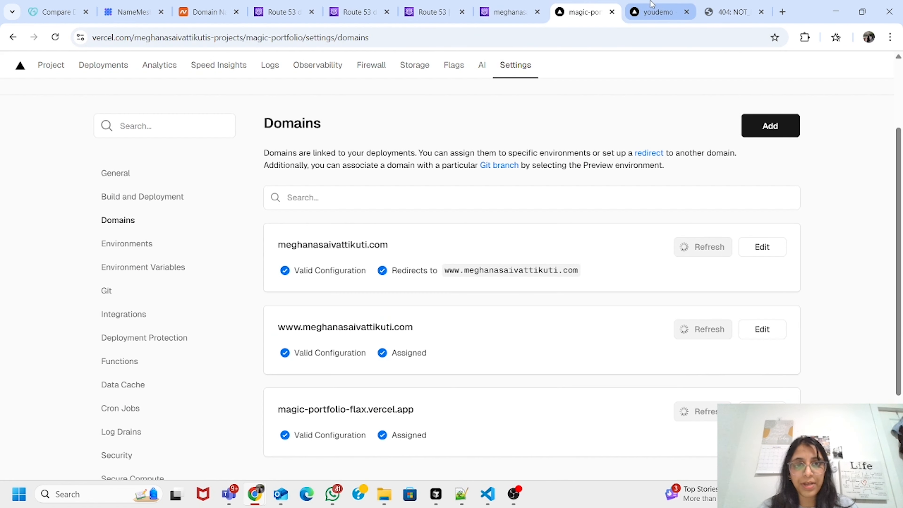
click(658, 12)
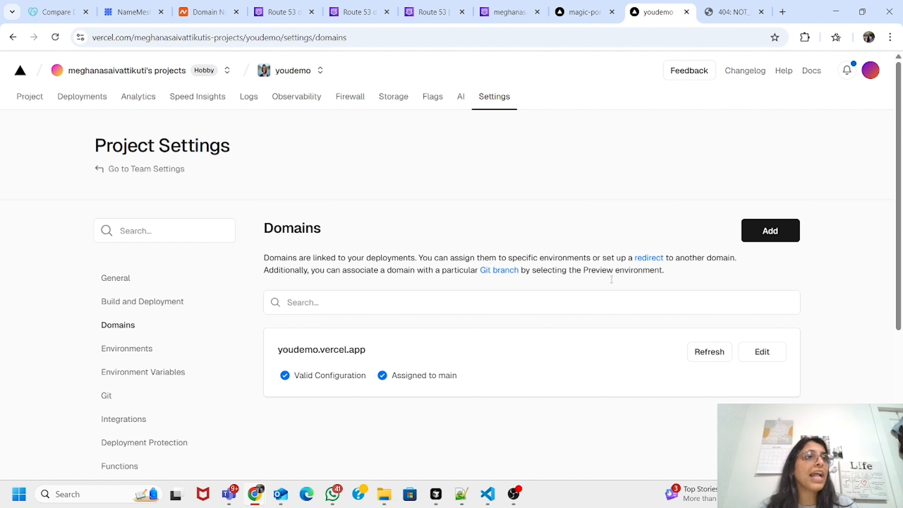
click(763, 236)
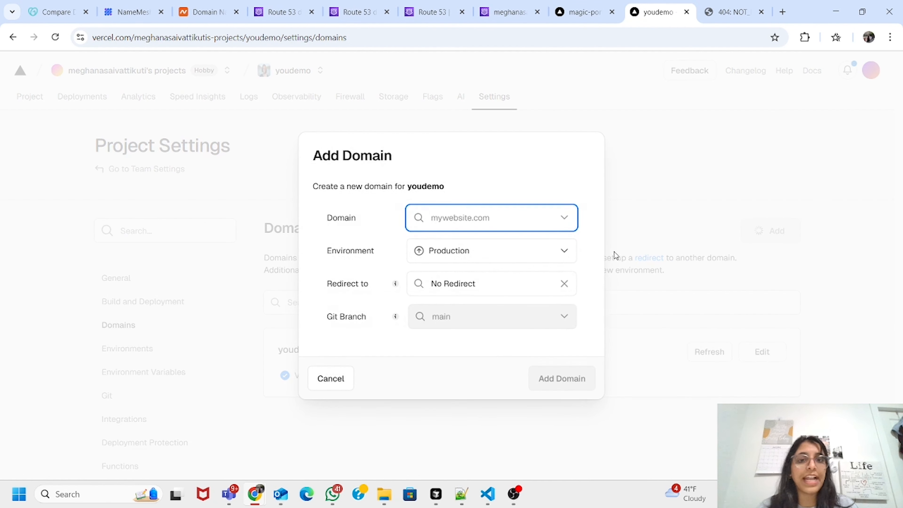
click(453, 226)
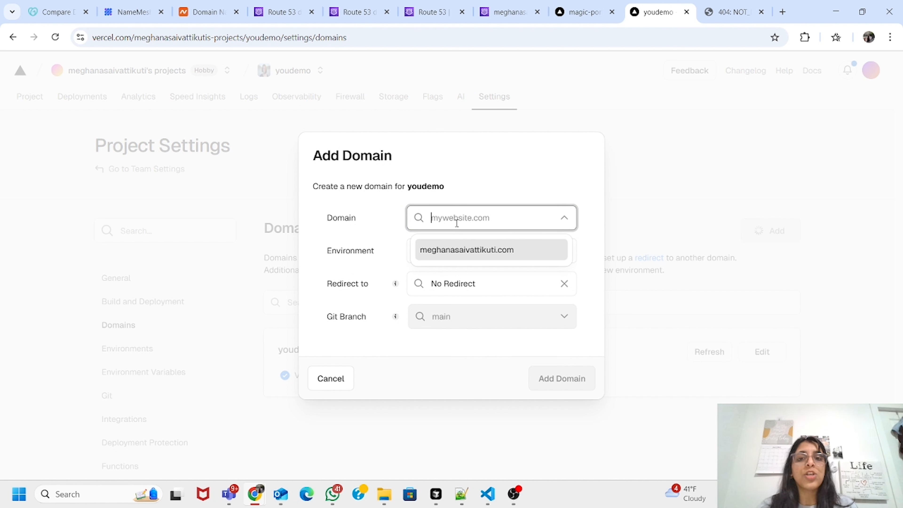
click(544, 174)
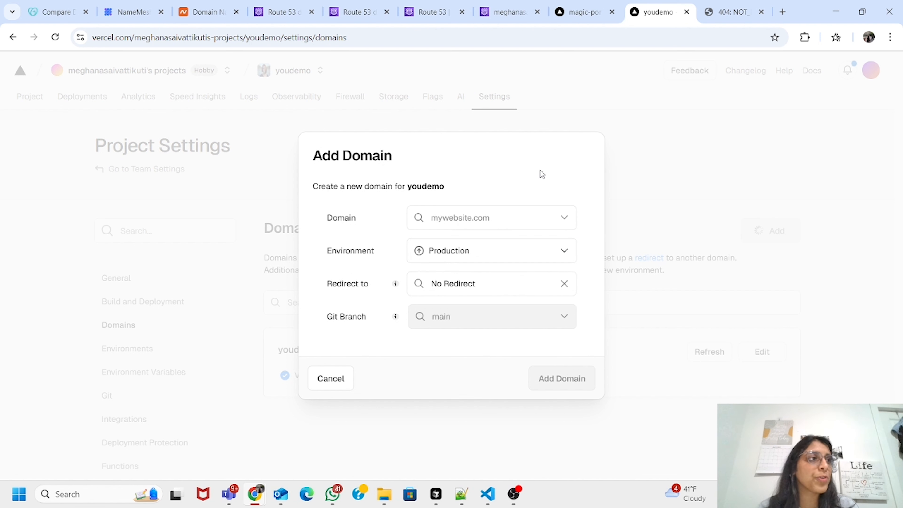
click(337, 383)
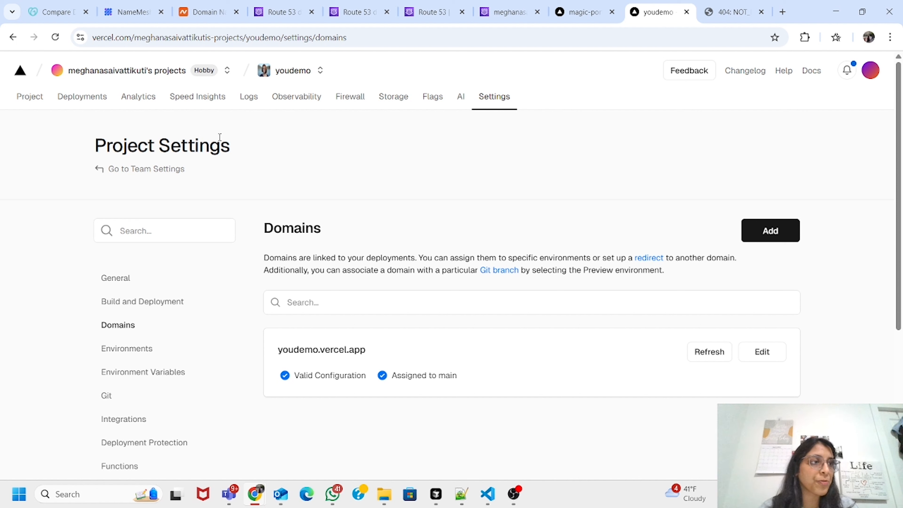
Step: Open the root domain of the magic-portfolio project for editing and review its redirect and status code settings
click(583, 11)
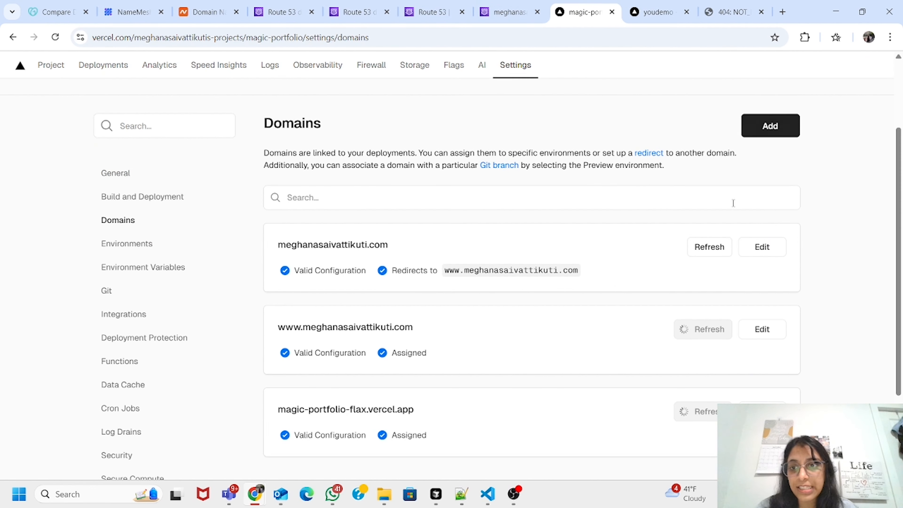
click(759, 247)
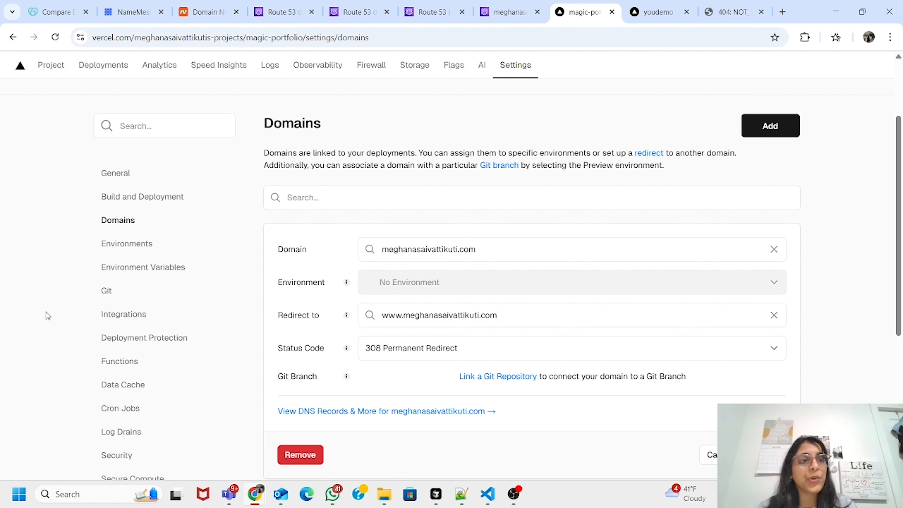
scroll(501, 386, down, 5)
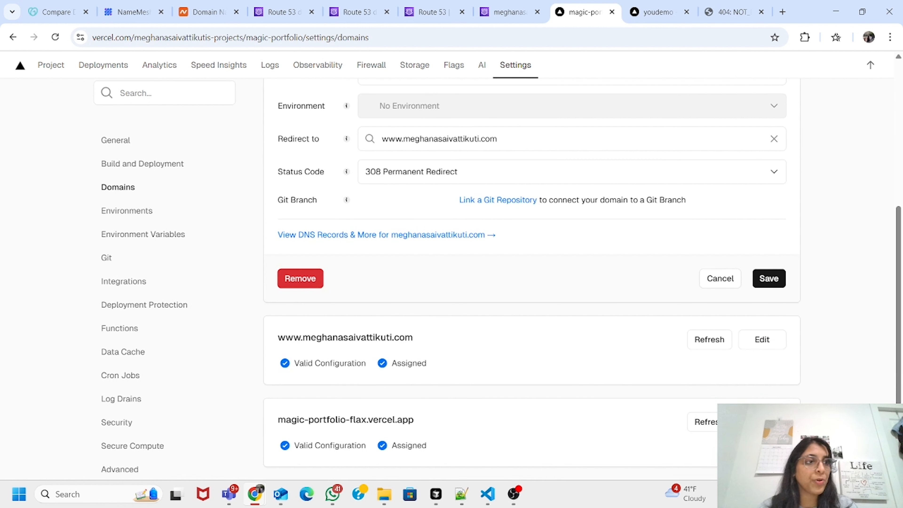